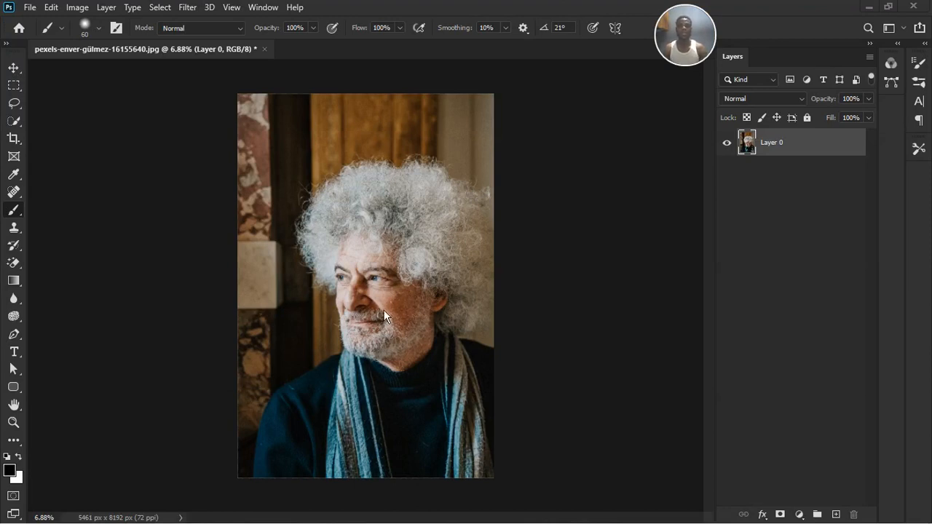
Add a Black & White adjustment layer above the portrait photo
{"action": "scroll", "coordinate": [383, 309], "scroll_direction": "up", "scroll_amount": 2}
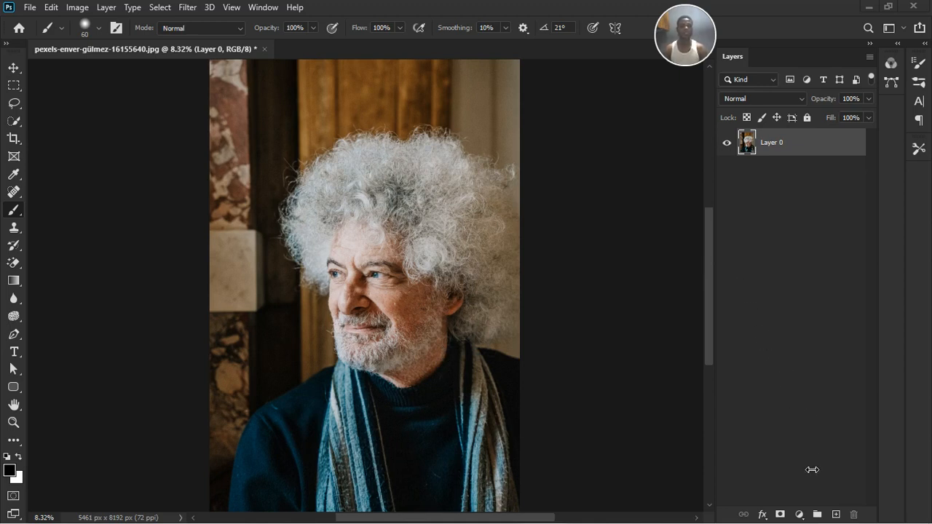
{"action": "left_click", "coordinate": [798, 514]}
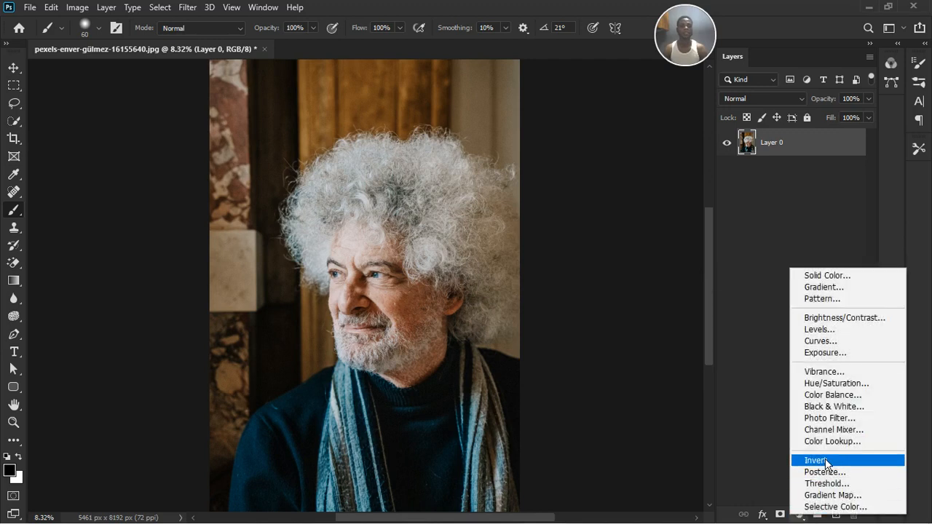
{"action": "left_click", "coordinate": [838, 407]}
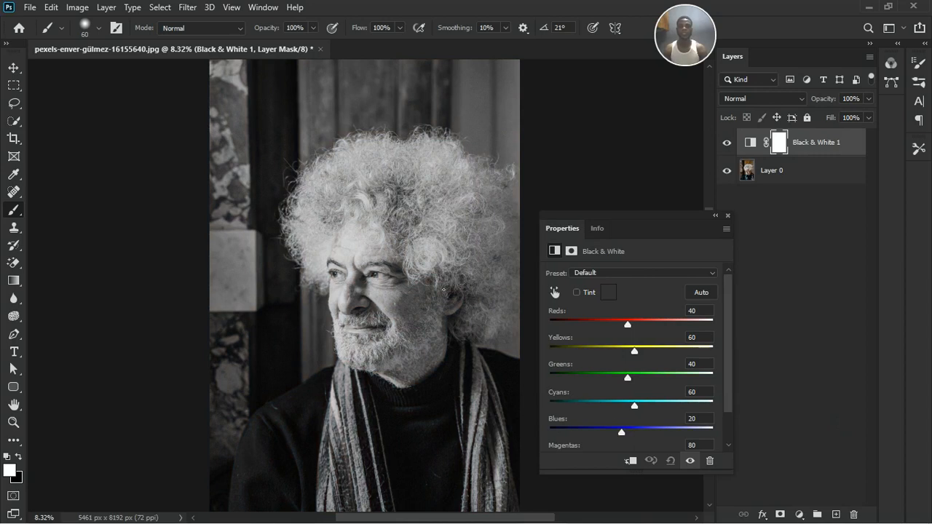
Inspect the monochrome portrait and compare it with and without the Black & White adjustment
{"action": "scroll", "coordinate": [444, 290], "scroll_direction": "up", "scroll_amount": 3}
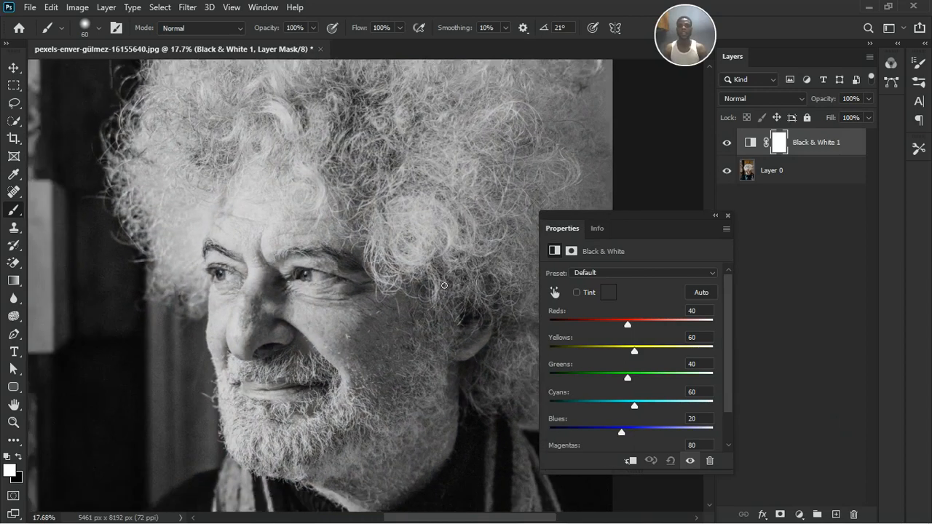
{"action": "scroll", "coordinate": [444, 285], "scroll_direction": "down", "scroll_amount": 2}
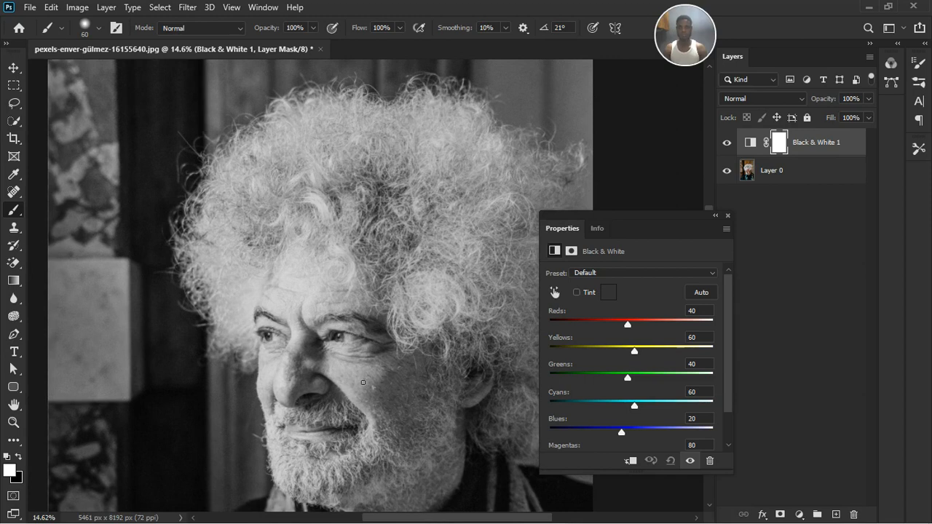
{"action": "scroll", "coordinate": [372, 408], "scroll_direction": "down", "scroll_amount": 4}
{"action": "scroll", "coordinate": [294, 402], "scroll_direction": "up", "scroll_amount": 1}
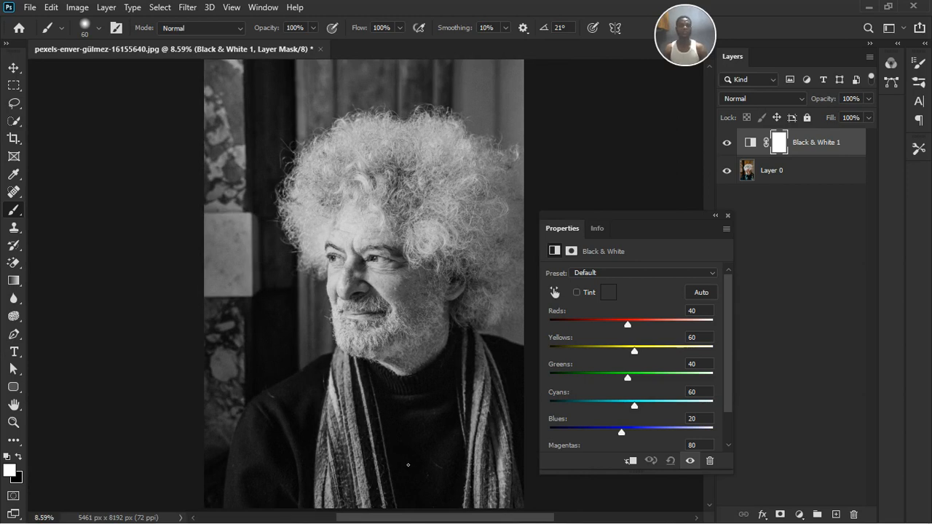
{"action": "left_click_drag", "start_coordinate": [661, 225], "coordinate": [654, 144]}
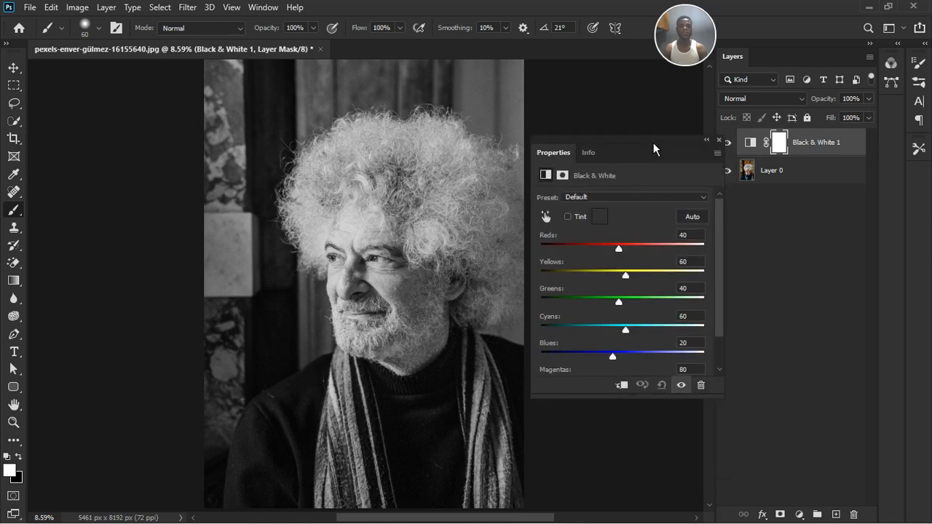
{"action": "left_click", "coordinate": [684, 380]}
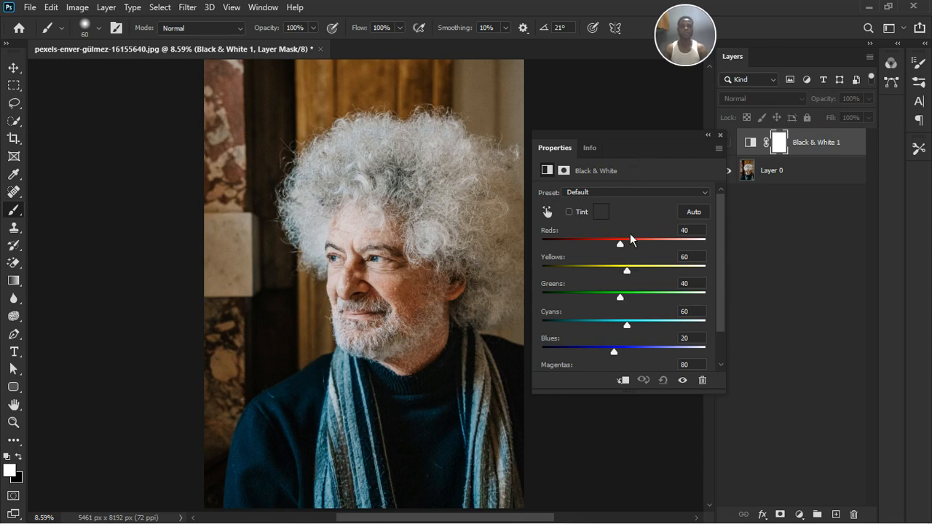
{"action": "left_click", "coordinate": [682, 380]}
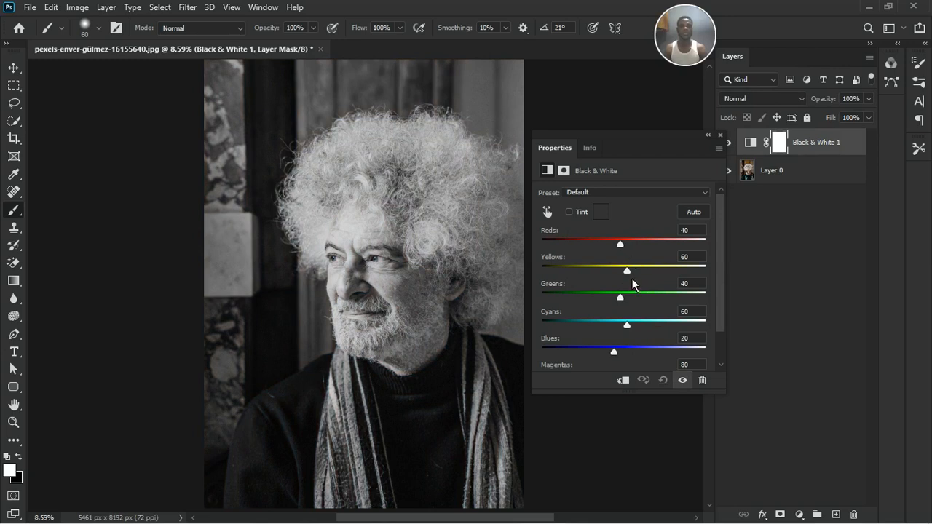
Set the Black & White adjustment's Yellows to -85, Greens to -90, Cyans to 148 and Blues to 17
{"action": "left_click_drag", "start_coordinate": [632, 278], "coordinate": [587, 310]}
{"action": "left_click_drag", "start_coordinate": [633, 331], "coordinate": [618, 350]}
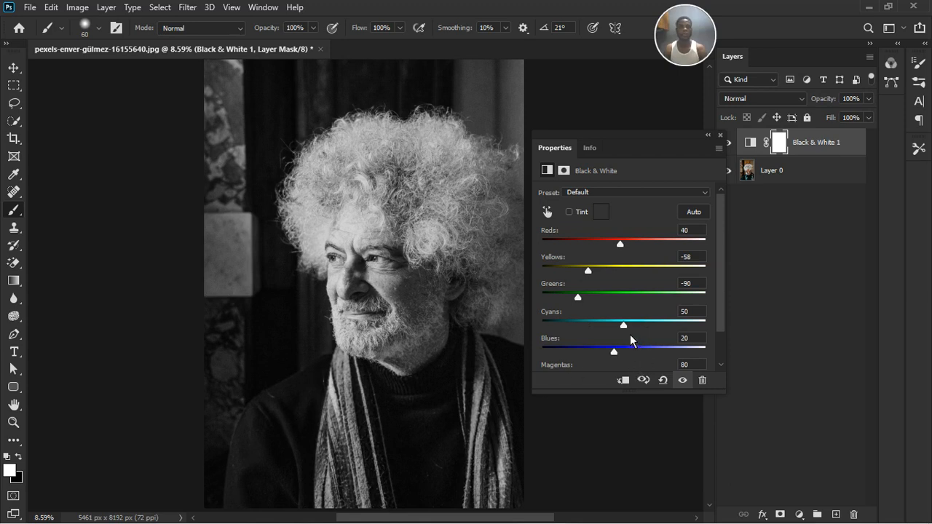
{"action": "left_click_drag", "start_coordinate": [630, 336], "coordinate": [646, 336]}
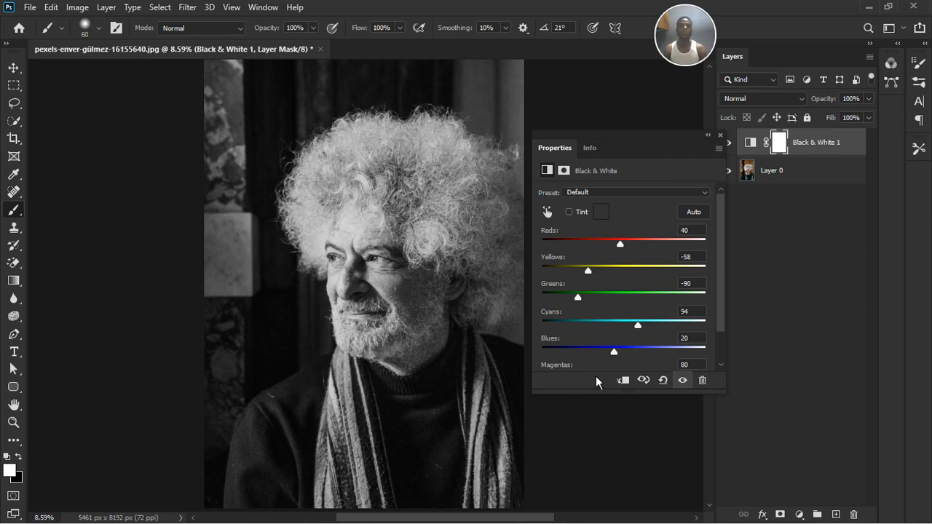
{"action": "left_click_drag", "start_coordinate": [645, 336], "coordinate": [620, 360]}
{"action": "left_click", "coordinate": [609, 358]}
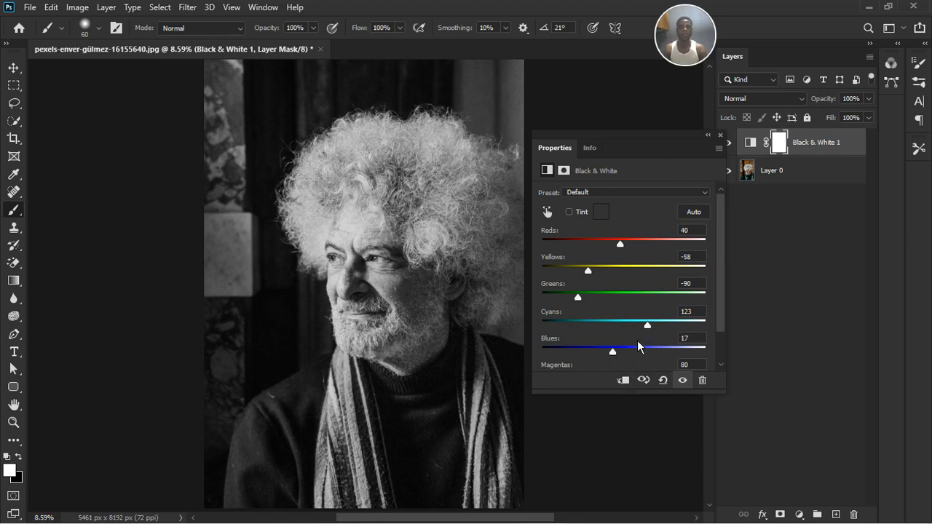
{"action": "left_click", "coordinate": [653, 331]}
{"action": "left_click_drag", "start_coordinate": [660, 336], "coordinate": [658, 332]}
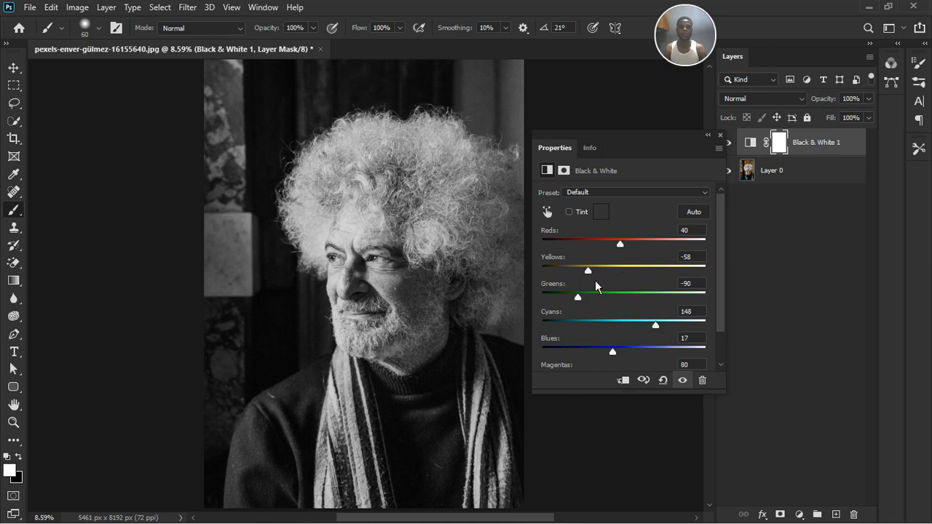
{"action": "left_click_drag", "start_coordinate": [595, 274], "coordinate": [587, 280]}
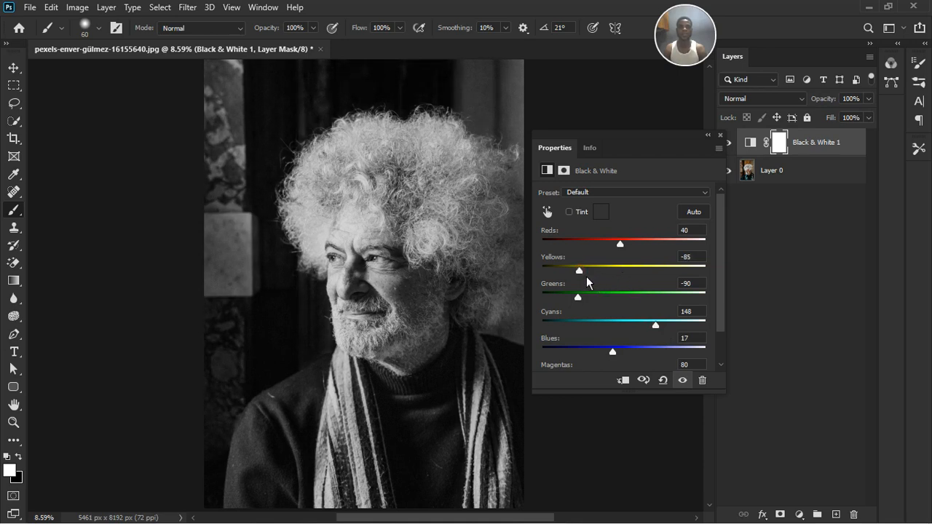
Darken the skin tones by setting the Black & White adjustment's Reds to 0, and close its settings
{"action": "left_click_drag", "start_coordinate": [623, 250], "coordinate": [614, 251]}
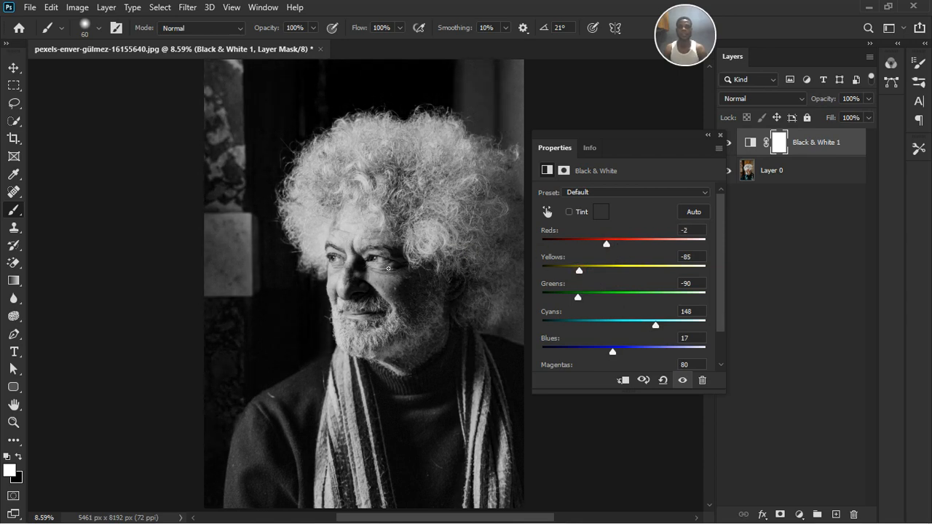
{"action": "scroll", "coordinate": [387, 268], "scroll_direction": "up", "scroll_amount": 3}
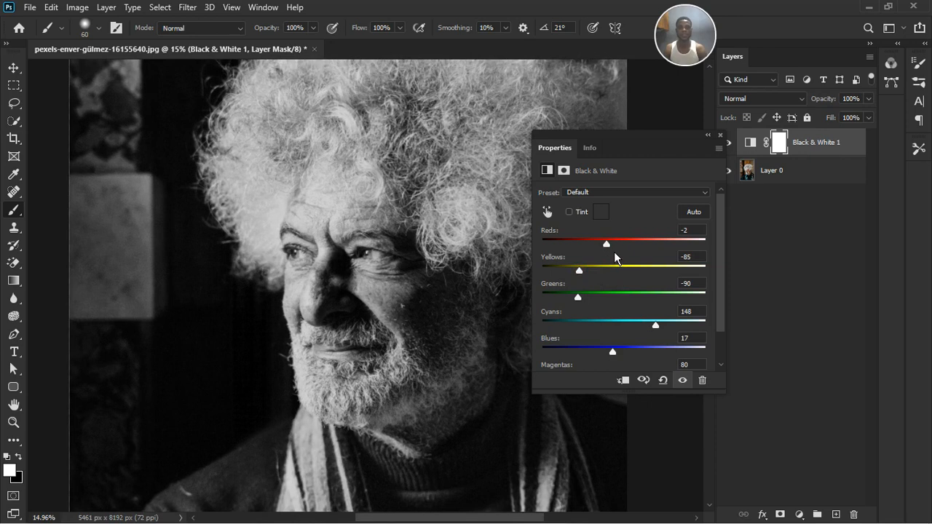
{"action": "mouse_move", "coordinate": [614, 251]}
{"action": "left_mouse_down"}
{"action": "mouse_move", "coordinate": [624, 249]}
{"action": "mouse_move", "coordinate": [611, 251]}
{"action": "left_mouse_up"}
{"action": "scroll", "coordinate": [386, 298], "scroll_direction": "down", "scroll_amount": 5}
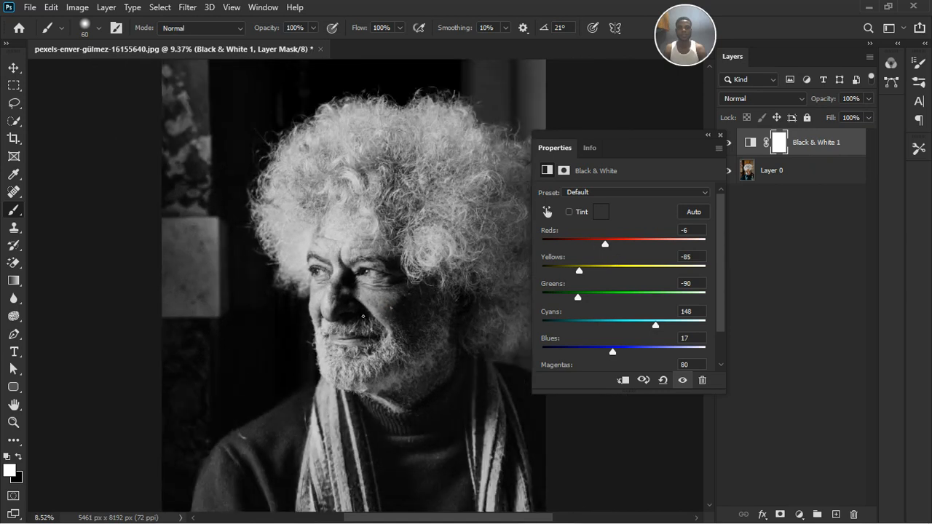
{"action": "left_click_drag", "start_coordinate": [613, 252], "coordinate": [615, 251]}
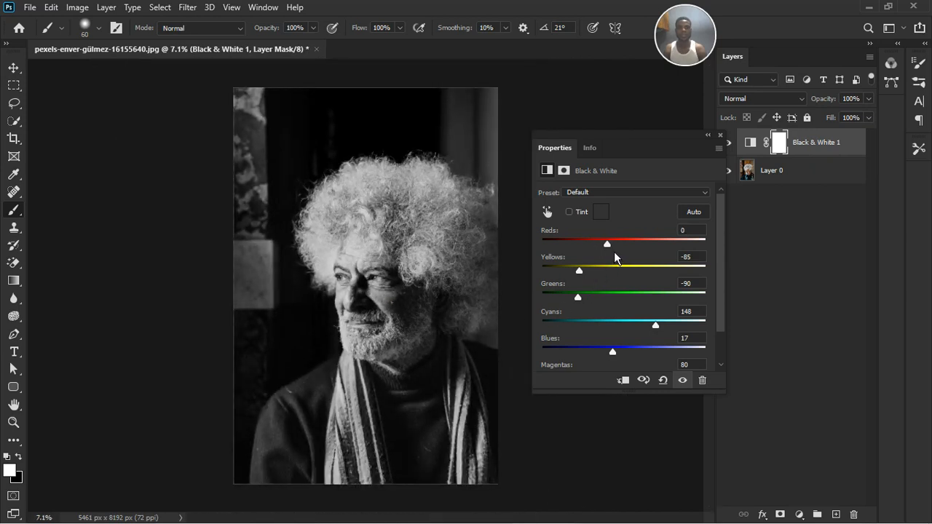
{"action": "left_click", "coordinate": [610, 246]}
{"action": "left_click", "coordinate": [720, 135]}
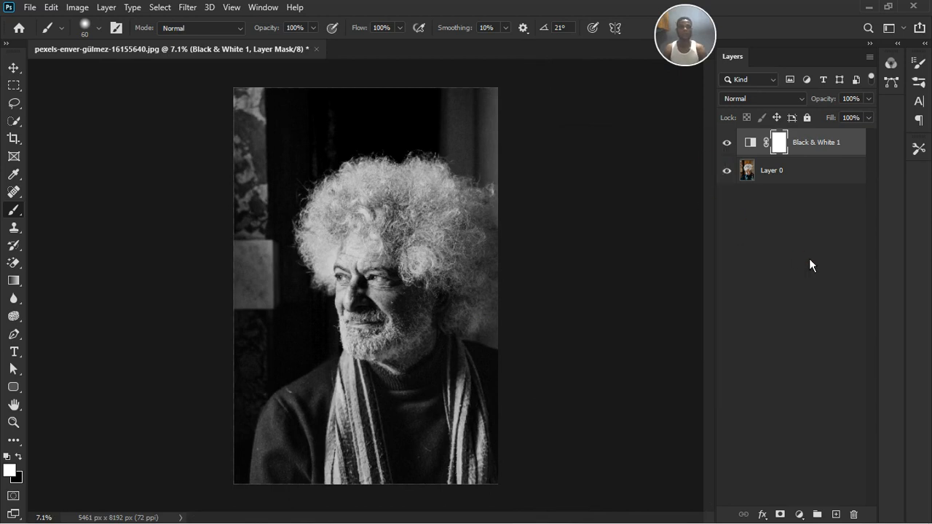
Add a Curves adjustment layer above the Black & White layer and move its white point slightly inward to brighten the highlights
{"action": "left_click", "coordinate": [798, 514]}
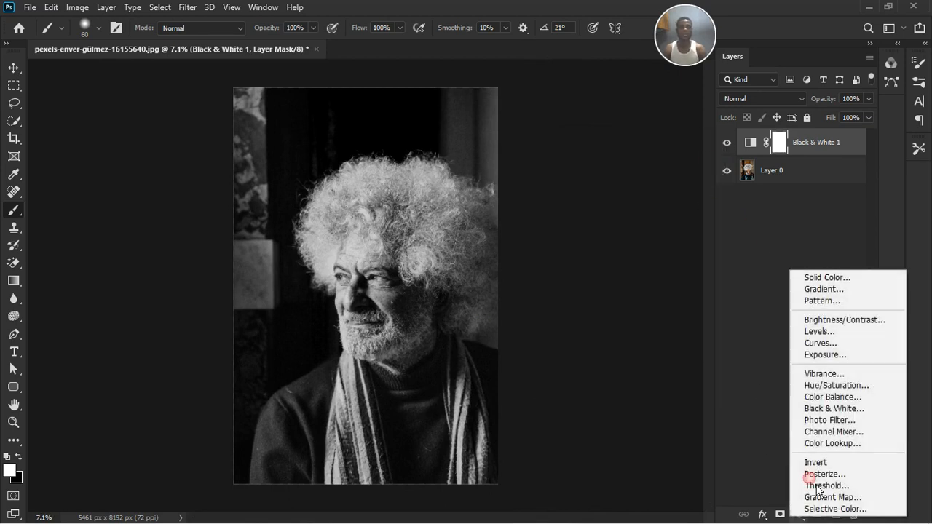
{"action": "left_click", "coordinate": [830, 343]}
{"action": "scroll", "coordinate": [442, 294], "scroll_direction": "up", "scroll_amount": 3}
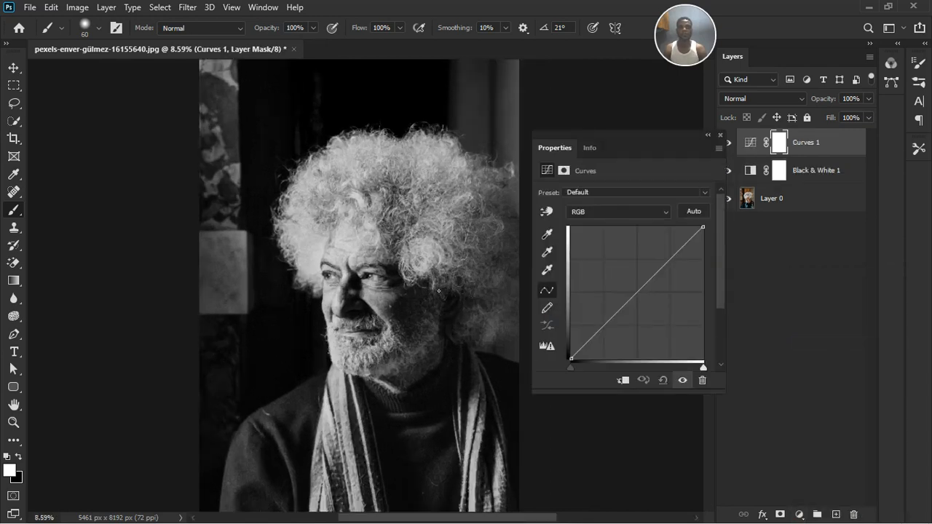
{"action": "scroll", "coordinate": [455, 302], "scroll_direction": "down", "scroll_amount": 4}
{"action": "scroll", "coordinate": [455, 302], "scroll_direction": "up", "scroll_amount": 2}
{"action": "scroll", "coordinate": [454, 301], "scroll_direction": "up", "scroll_amount": 1}
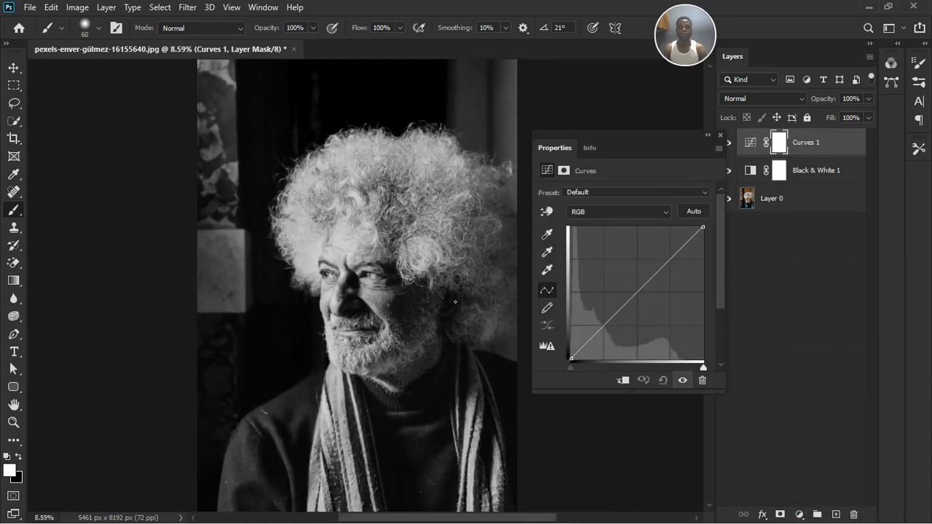
{"action": "scroll", "coordinate": [455, 301], "scroll_direction": "down", "scroll_amount": 1}
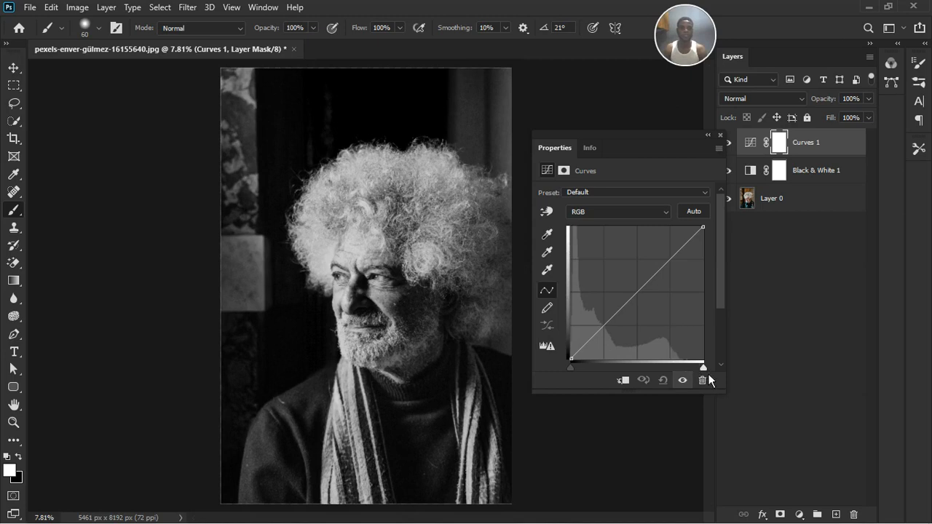
{"action": "left_click_drag", "start_coordinate": [709, 374], "coordinate": [695, 374]}
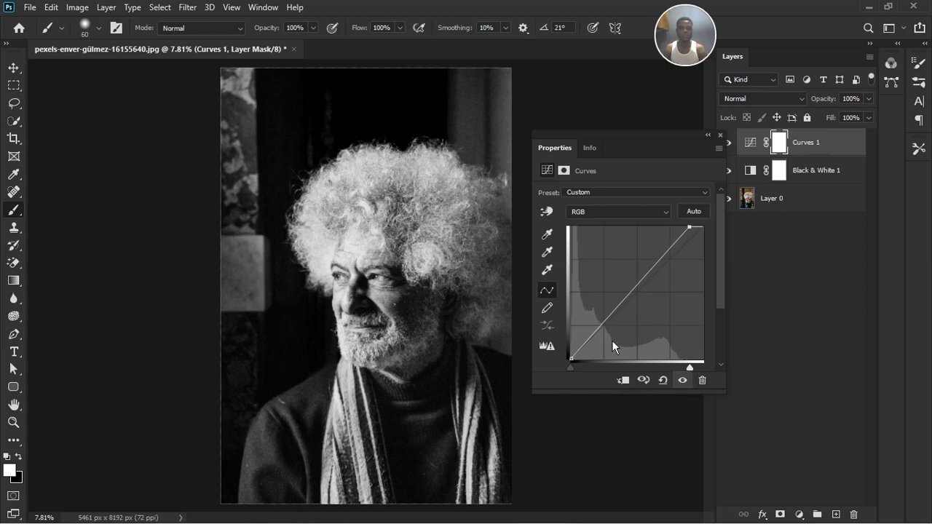
{"action": "left_click", "coordinate": [720, 135]}
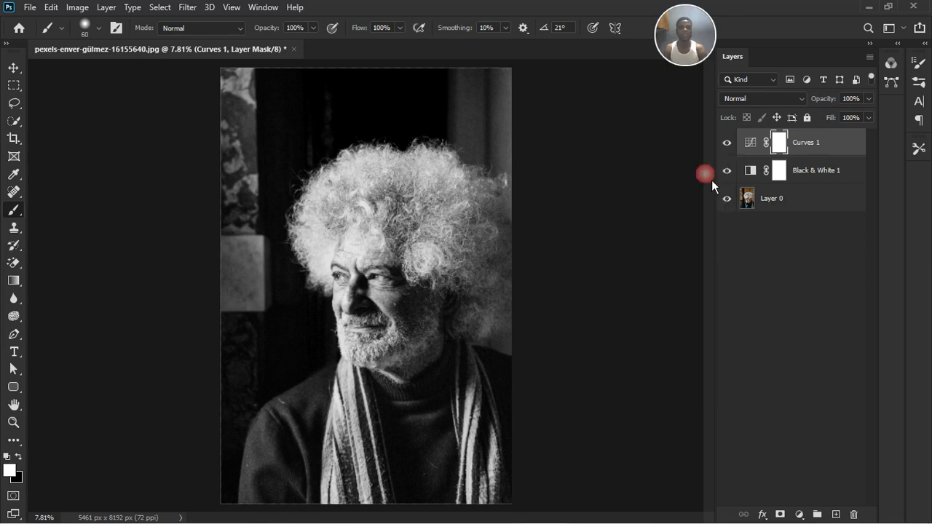
Split the Curves layer's Underlying Layer Blend If sliders to 0/44 and 205/255, and set the layer's Fill to 78%
{"action": "left_click", "coordinate": [857, 152]}
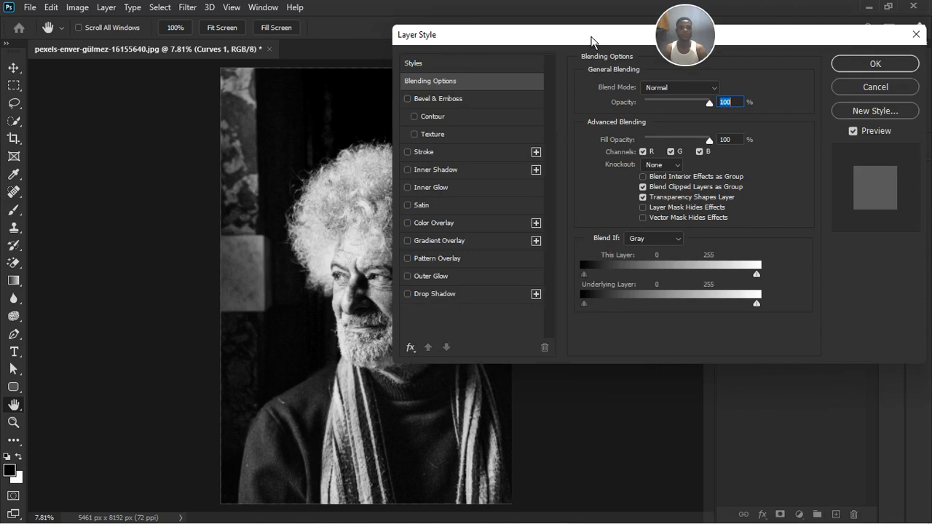
{"action": "left_click_drag", "start_coordinate": [591, 42], "coordinate": [736, 72]}
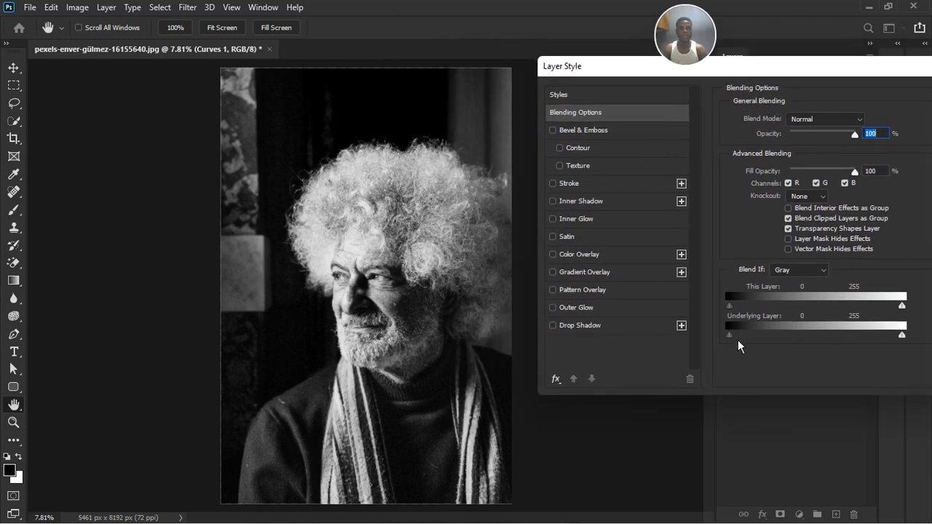
{"action": "key", "text": "alt"}
{"action": "left_click_drag", "start_coordinate": [741, 345], "coordinate": [771, 340]}
{"action": "left_click_drag", "start_coordinate": [910, 343], "coordinate": [911, 342]}
{"action": "mouse_move", "coordinate": [881, 348]}
{"action": "left_mouse_down"}
{"action": "mouse_move", "coordinate": [835, 357]}
{"action": "mouse_move", "coordinate": [874, 347]}
{"action": "left_mouse_up"}
{"action": "left_click_drag", "start_coordinate": [861, 73], "coordinate": [567, 155]}
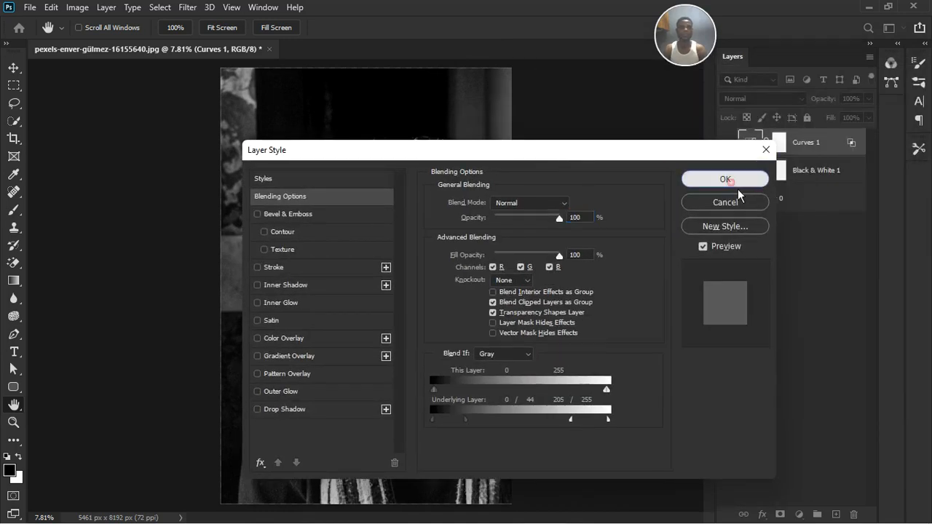
{"action": "left_click", "coordinate": [721, 179]}
{"action": "left_click", "coordinate": [870, 121]}
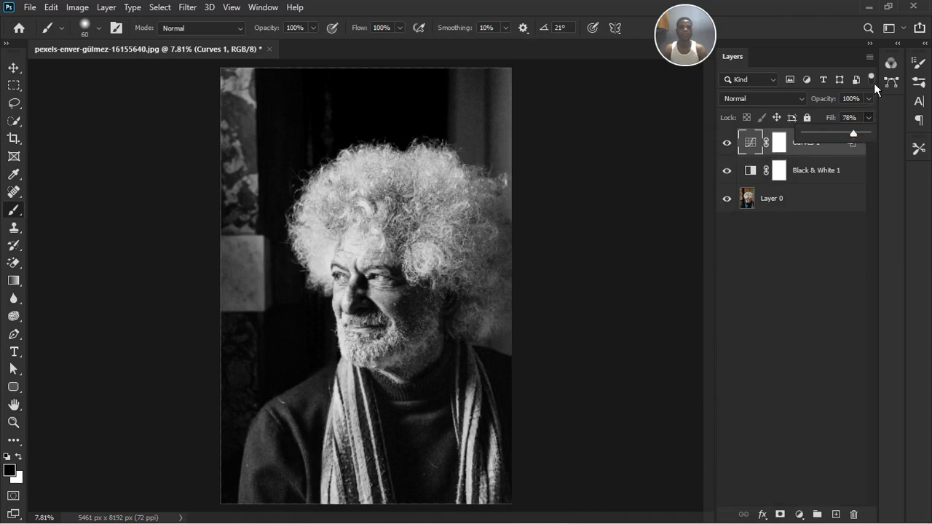
{"action": "left_click", "coordinate": [814, 297]}
Add a second Curves adjustment layer, anchor a point in the highlights and pull the shadow point slightly down to add contrast
{"action": "left_click", "coordinate": [799, 514]}
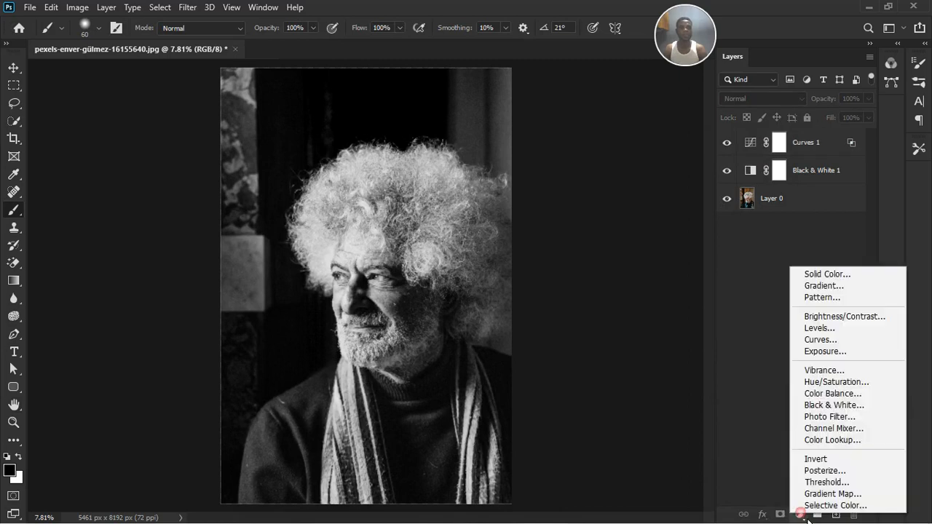
{"action": "left_click", "coordinate": [844, 346]}
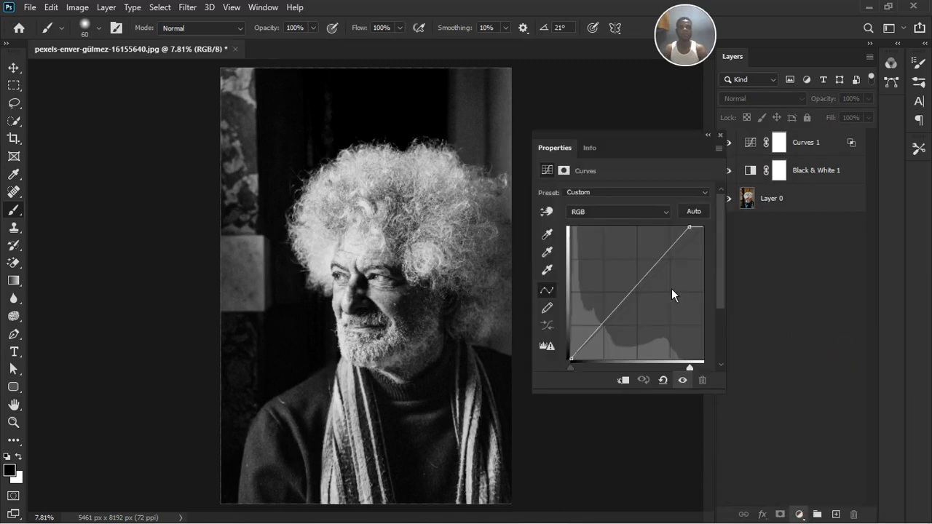
{"action": "left_click", "coordinate": [670, 255]}
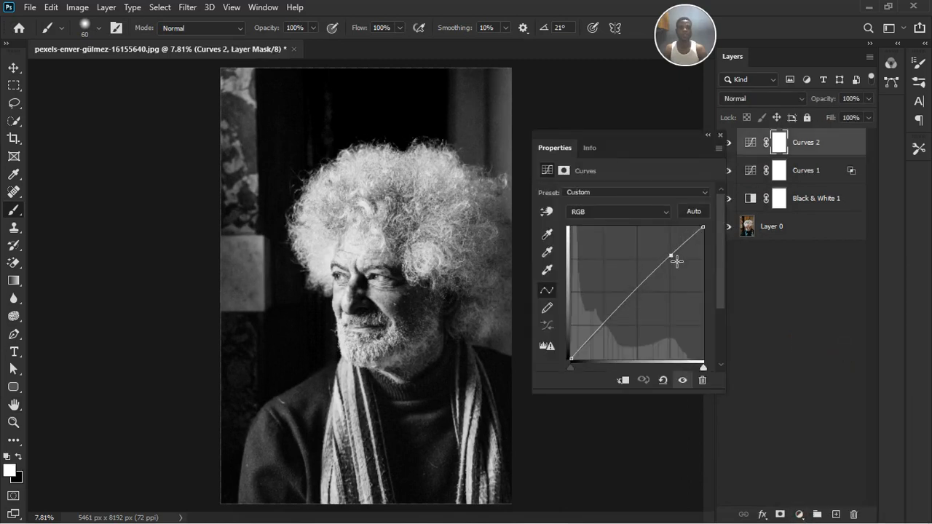
{"action": "left_click", "coordinate": [603, 325]}
{"action": "left_click_drag", "start_coordinate": [610, 332], "coordinate": [615, 334]}
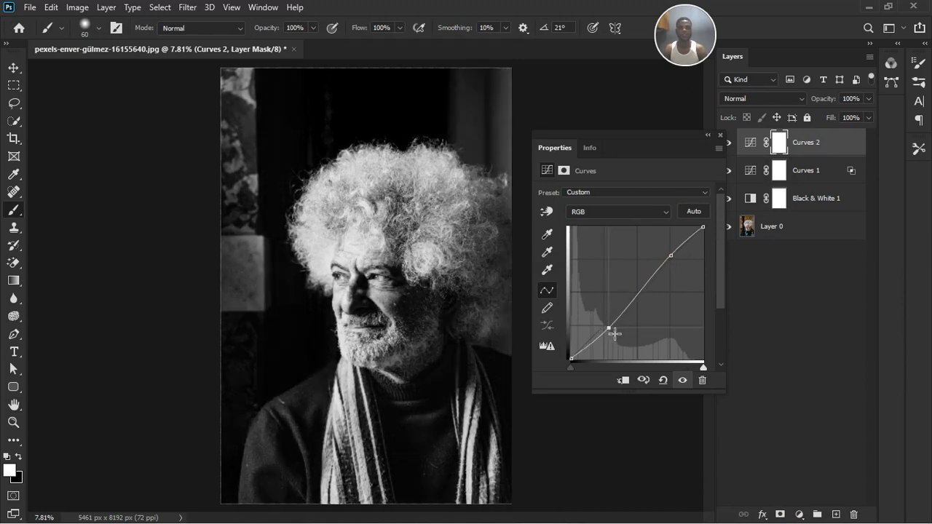
{"action": "left_click", "coordinate": [728, 142]}
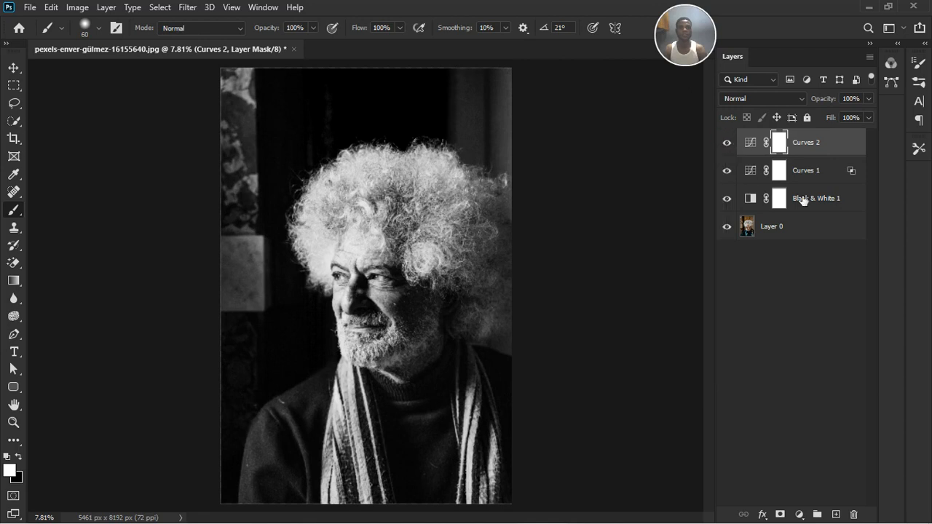
Split the highlight slider of This Layer in the Curves 2 layer's Blend If settings to 171/216 and apply it
{"action": "left_click", "coordinate": [847, 151]}
{"action": "double_click", "coordinate": [850, 155]}
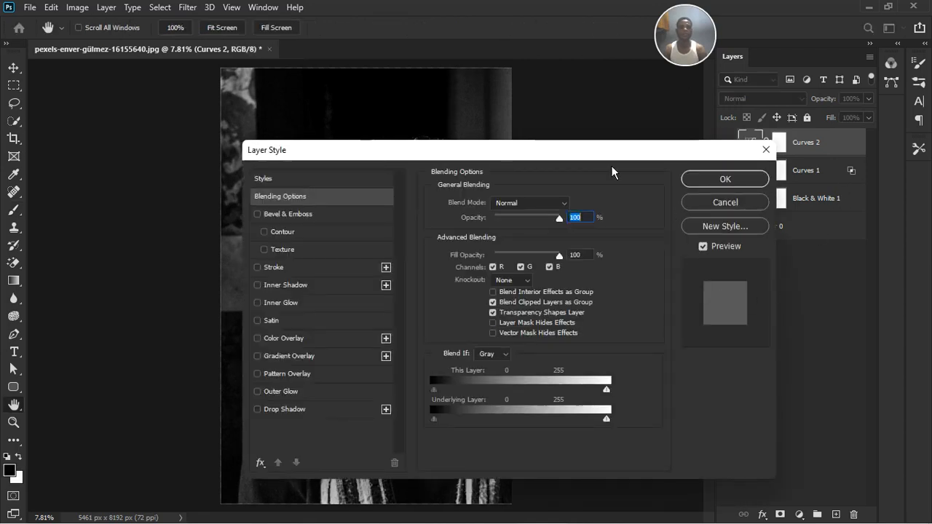
{"action": "left_click_drag", "start_coordinate": [601, 149], "coordinate": [811, 136]}
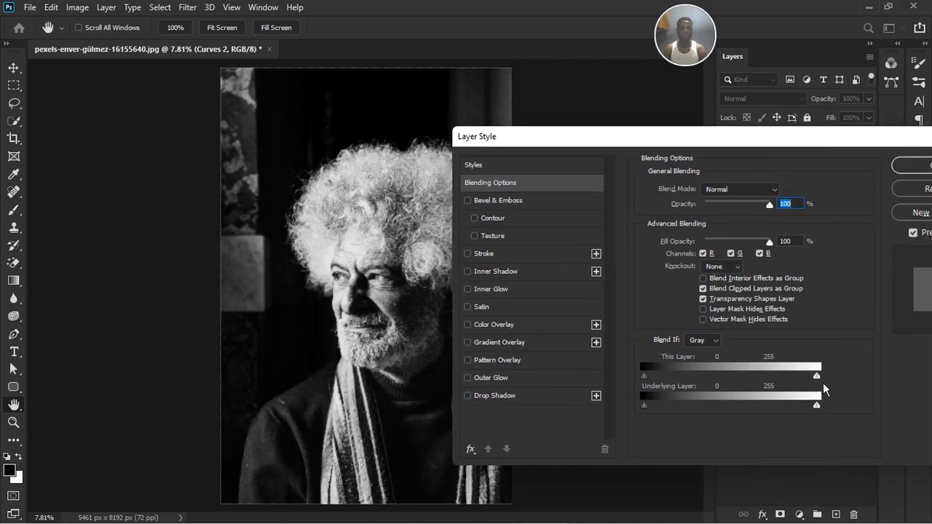
{"action": "left_click_drag", "start_coordinate": [822, 384], "coordinate": [800, 394]}
{"action": "left_click_drag", "start_coordinate": [867, 142], "coordinate": [817, 139]}
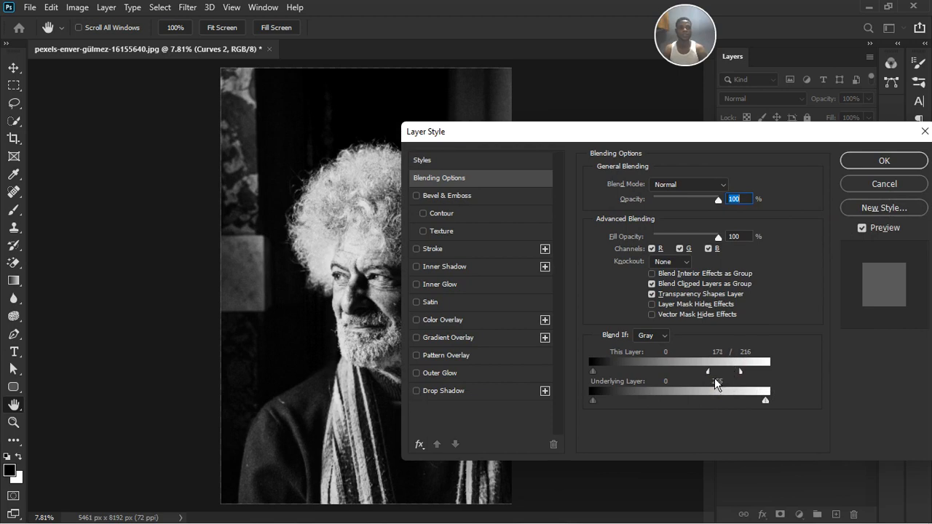
{"action": "left_click", "coordinate": [852, 160]}
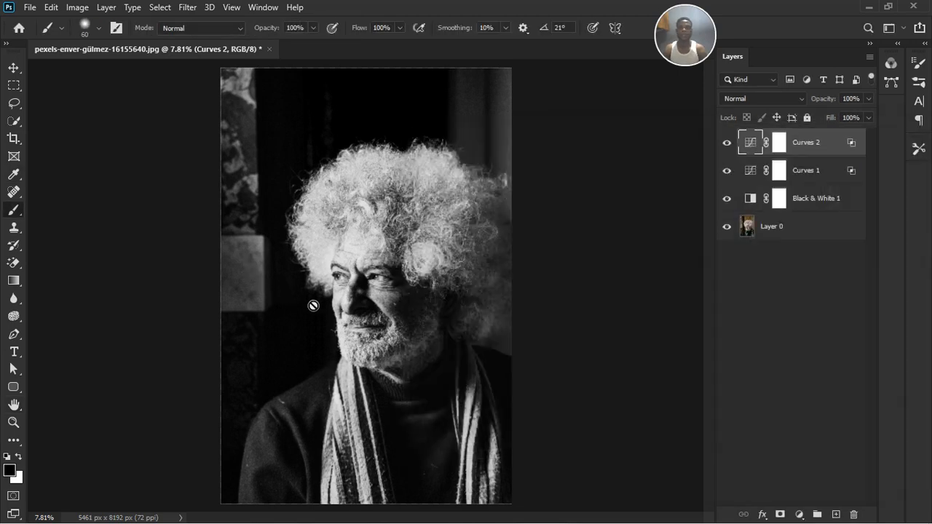
Toggle the visibility of the Curves 1 and Curves 2 layers to compare the portrait with and without each adjustment
{"action": "left_click", "coordinate": [727, 142]}
{"action": "left_click", "coordinate": [726, 170]}
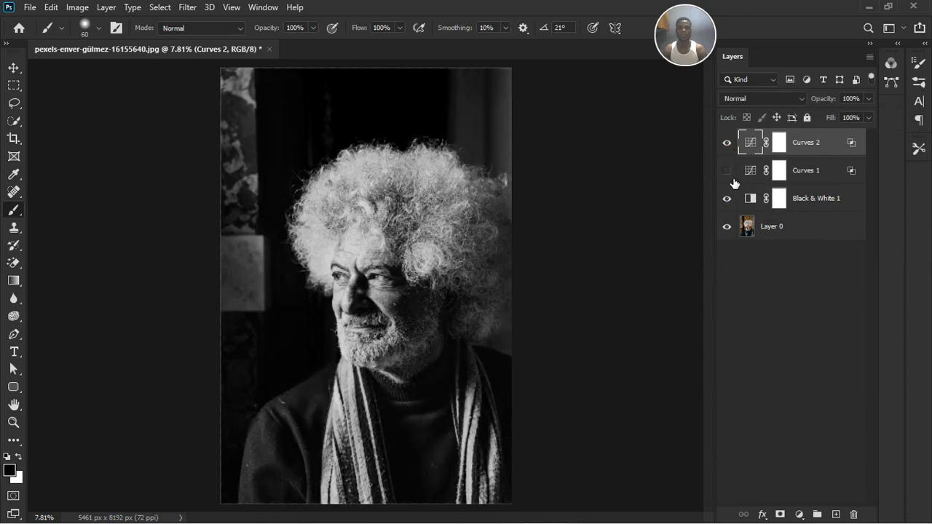
{"action": "left_click", "coordinate": [726, 170]}
{"action": "scroll", "coordinate": [400, 269], "scroll_direction": "up", "scroll_amount": 2}
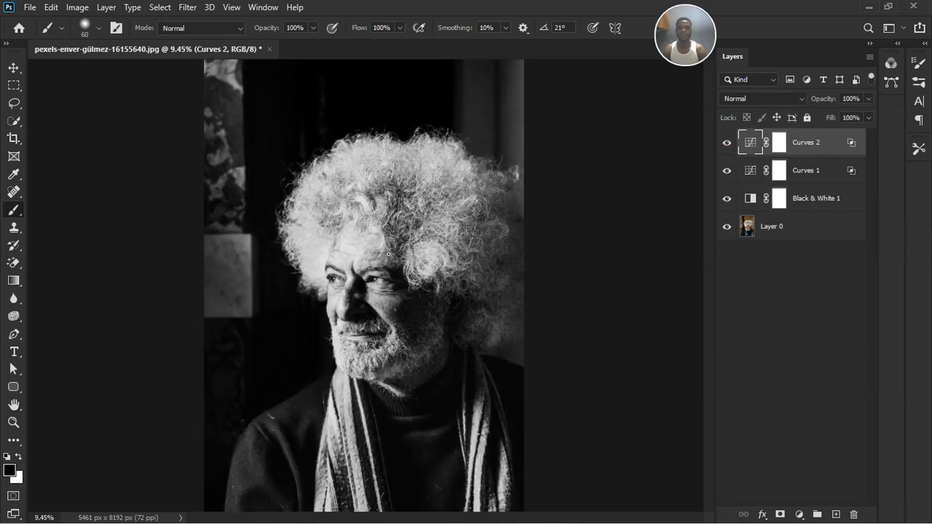
{"action": "left_click", "coordinate": [730, 175]}
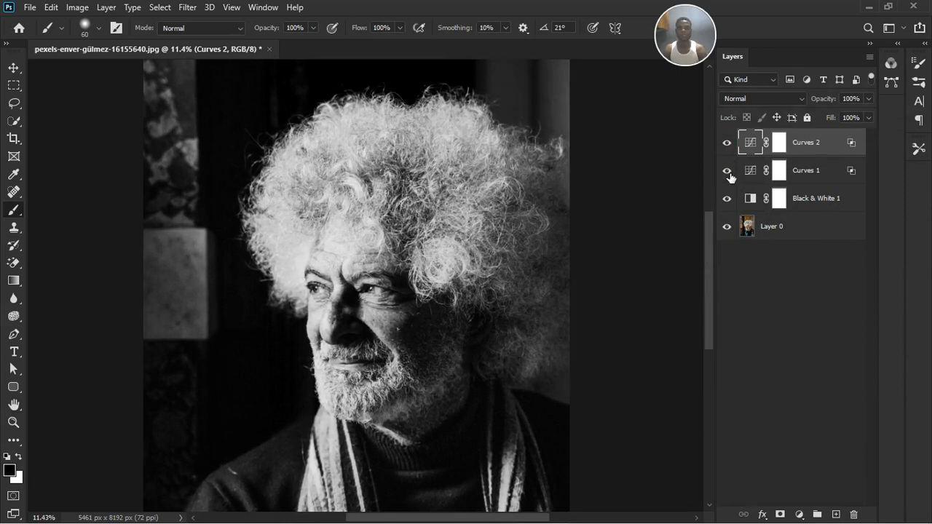
{"action": "left_click", "coordinate": [729, 174]}
{"action": "left_click", "coordinate": [729, 174]}
{"action": "scroll", "coordinate": [412, 262], "scroll_direction": "down", "scroll_amount": 3}
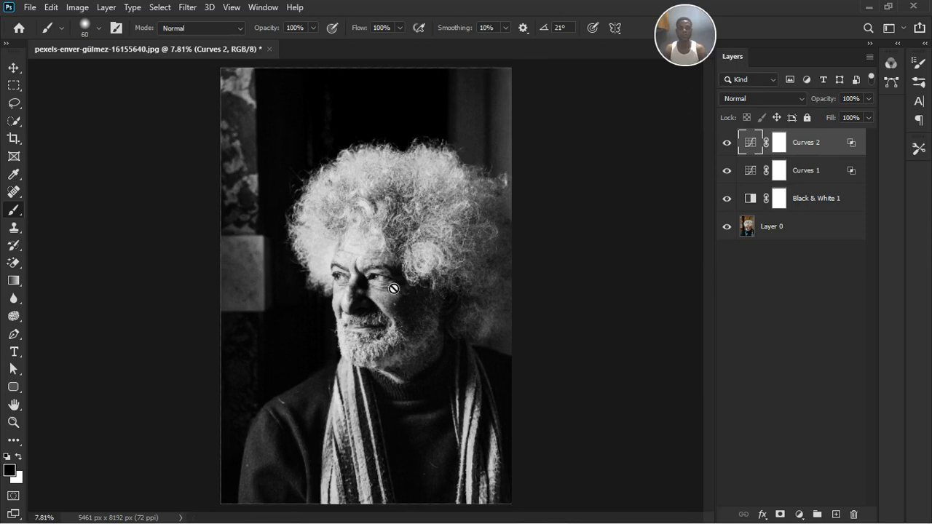
{"action": "scroll", "coordinate": [407, 325], "scroll_direction": "up", "scroll_amount": 2}
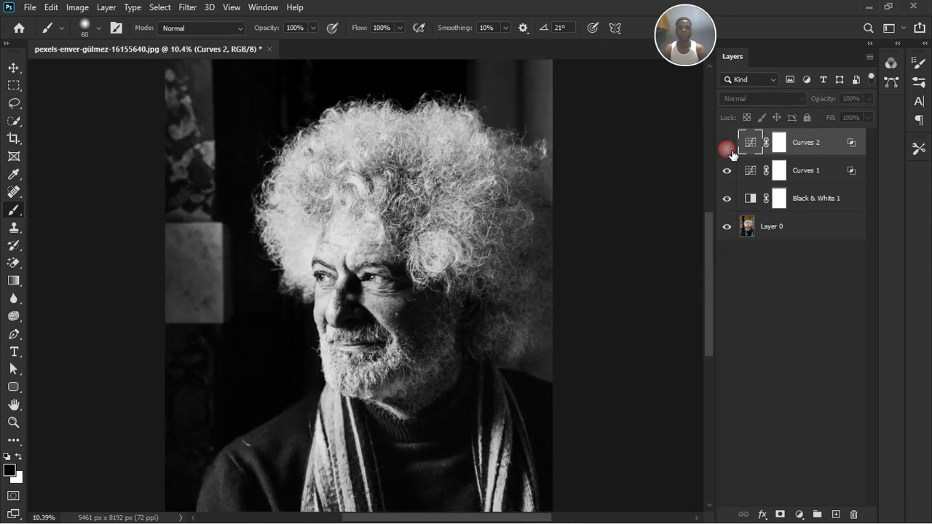
{"action": "left_click", "coordinate": [726, 143]}
{"action": "left_click", "coordinate": [726, 143]}
{"action": "scroll", "coordinate": [431, 260], "scroll_direction": "down", "scroll_amount": 2}
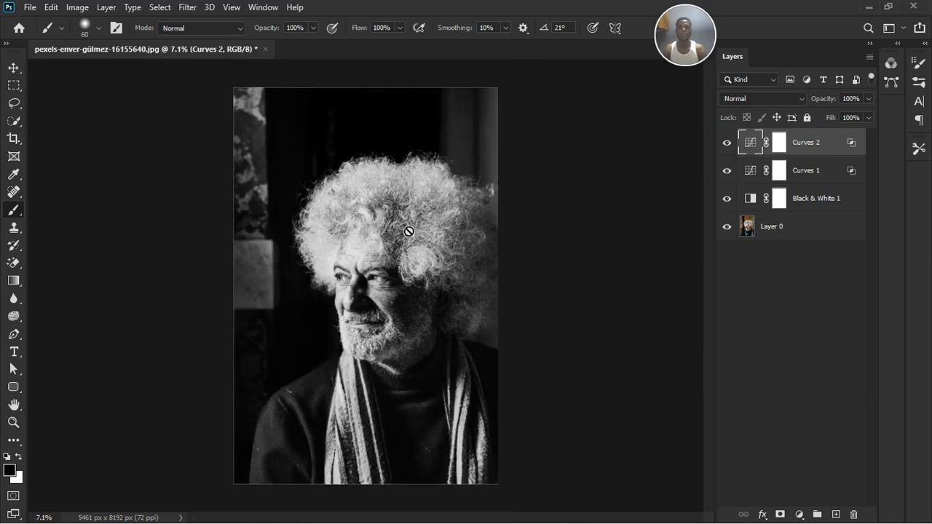
Group the Black & White 1, Curves 1 and Curves 2 adjustment layers together
{"action": "scroll", "coordinate": [383, 293], "scroll_direction": "up", "scroll_amount": 3}
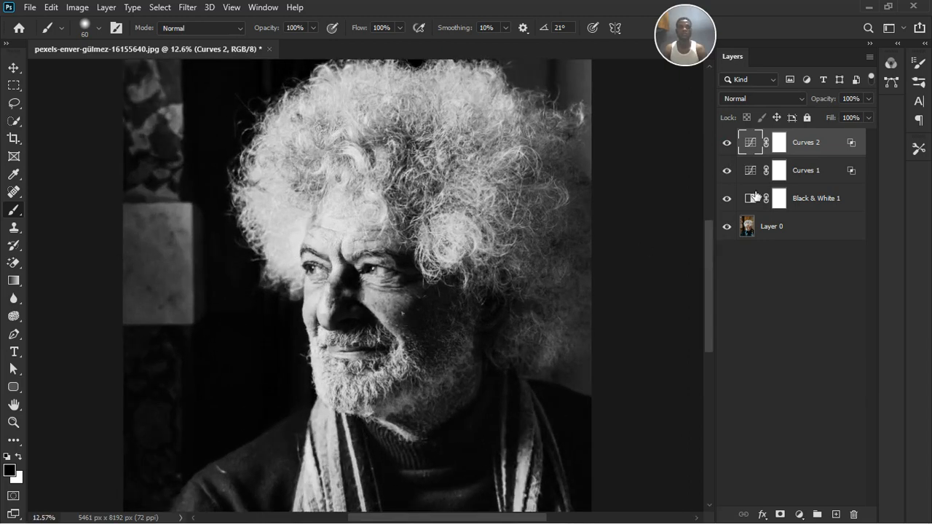
{"action": "left_click", "coordinate": [792, 201], "text": "ctrl"}
{"action": "left_click", "coordinate": [806, 176], "text": "ctrl"}
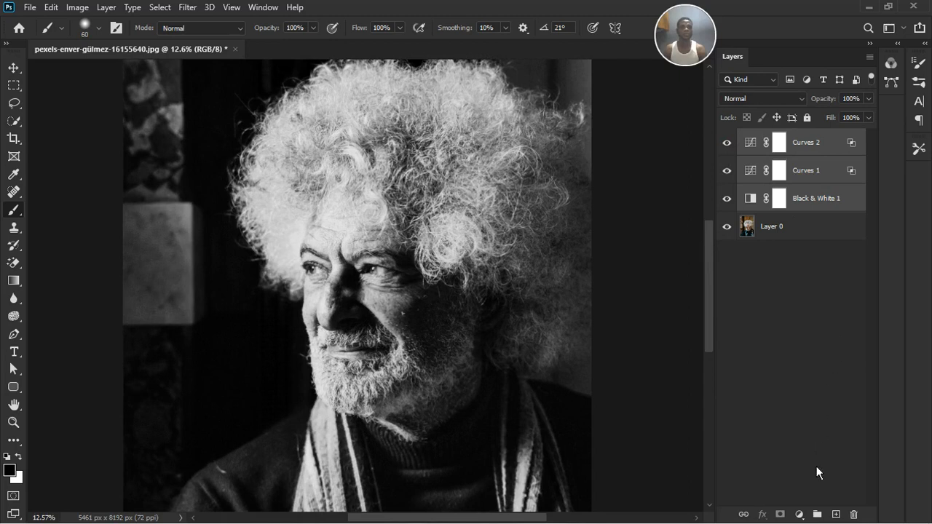
{"action": "left_click", "coordinate": [817, 514]}
Toggle the adjustment group's visibility to compare the black-and-white edit with the original colour portrait, both in full and close up on the face
{"action": "key", "text": "ctrl+0"}
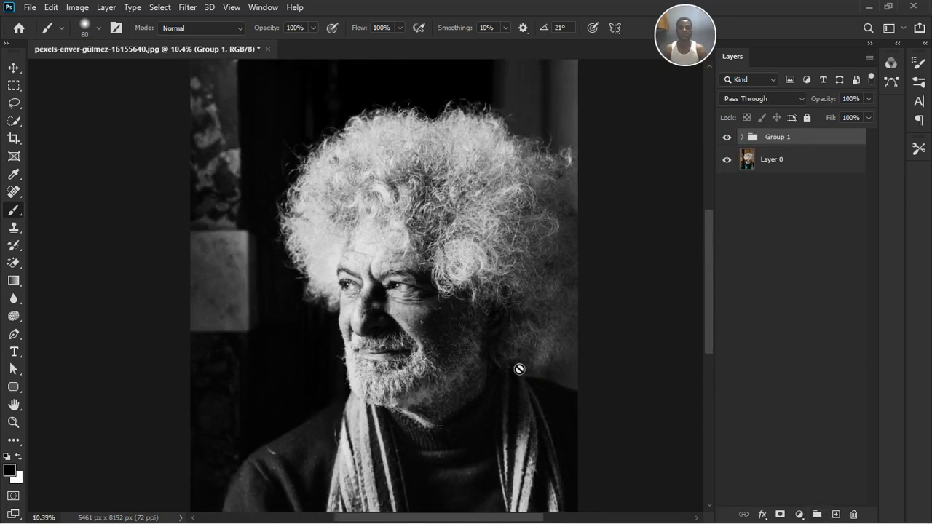
{"action": "left_click", "coordinate": [728, 138]}
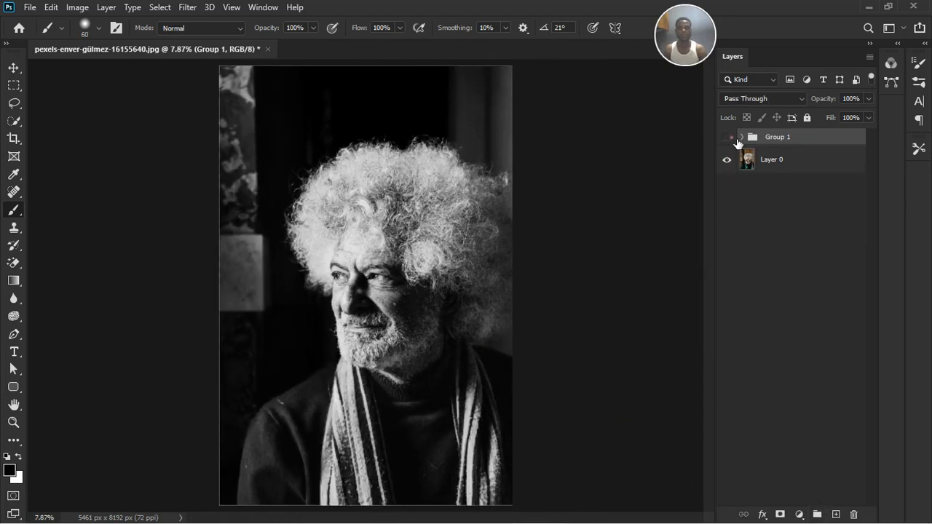
{"action": "left_click", "coordinate": [728, 137]}
{"action": "left_click", "coordinate": [726, 138]}
{"action": "left_click", "coordinate": [727, 138]}
{"action": "scroll", "coordinate": [476, 234], "scroll_direction": "up", "scroll_amount": 3}
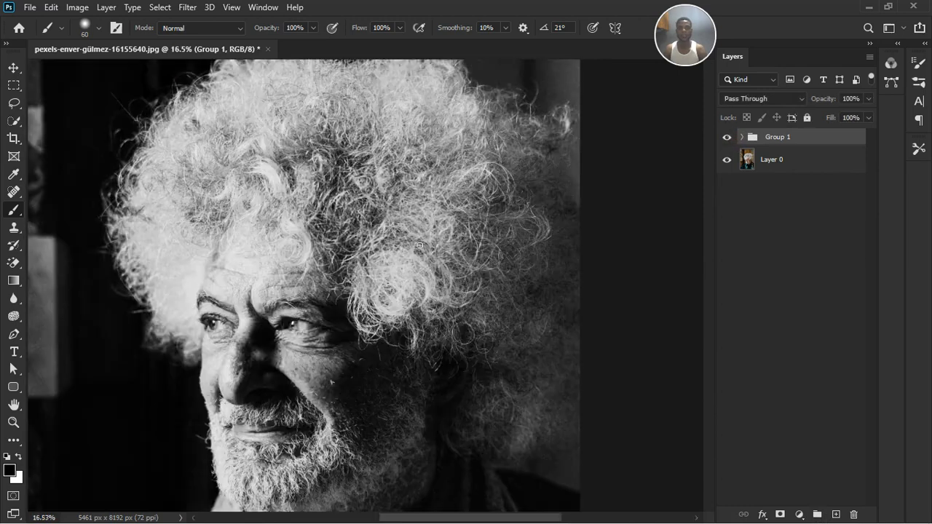
{"action": "scroll", "coordinate": [507, 327], "scroll_direction": "down", "scroll_amount": 1}
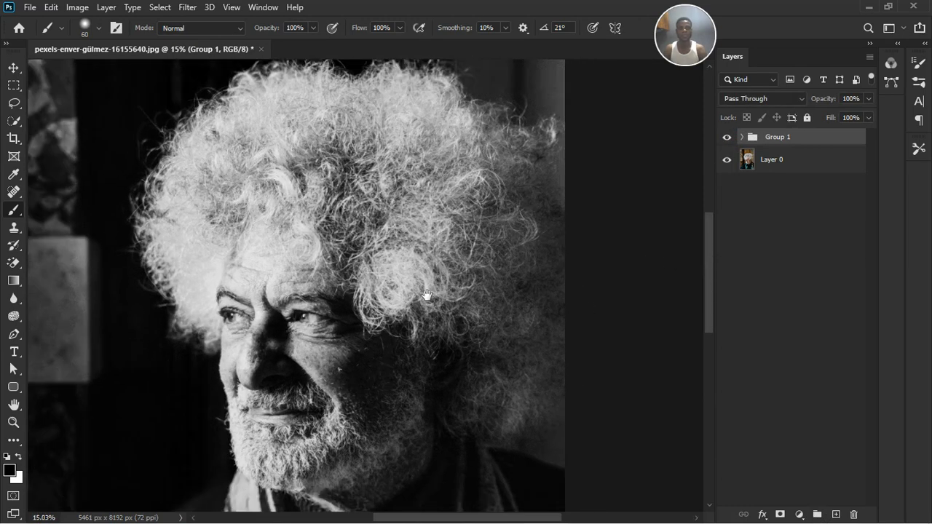
{"action": "left_click_drag", "start_coordinate": [427, 298], "coordinate": [487, 229]}
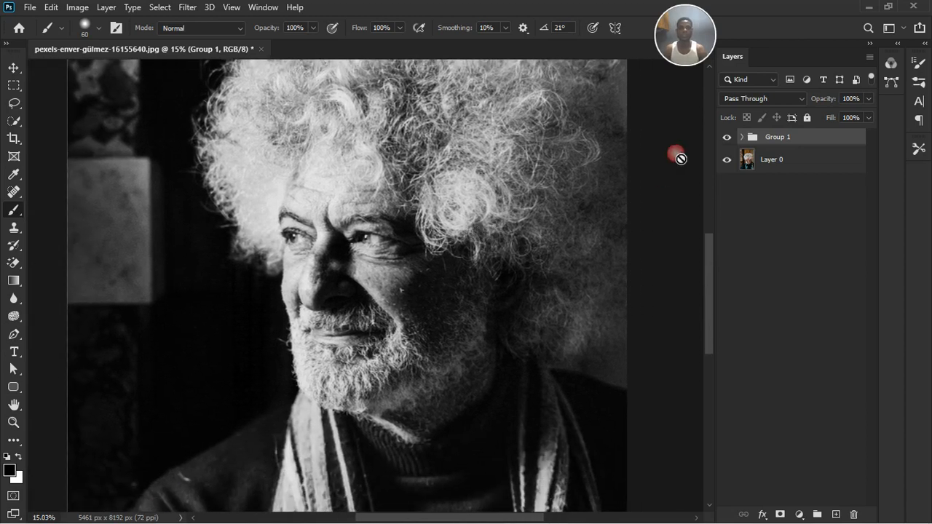
{"action": "left_click", "coordinate": [727, 137]}
{"action": "left_click", "coordinate": [727, 138]}
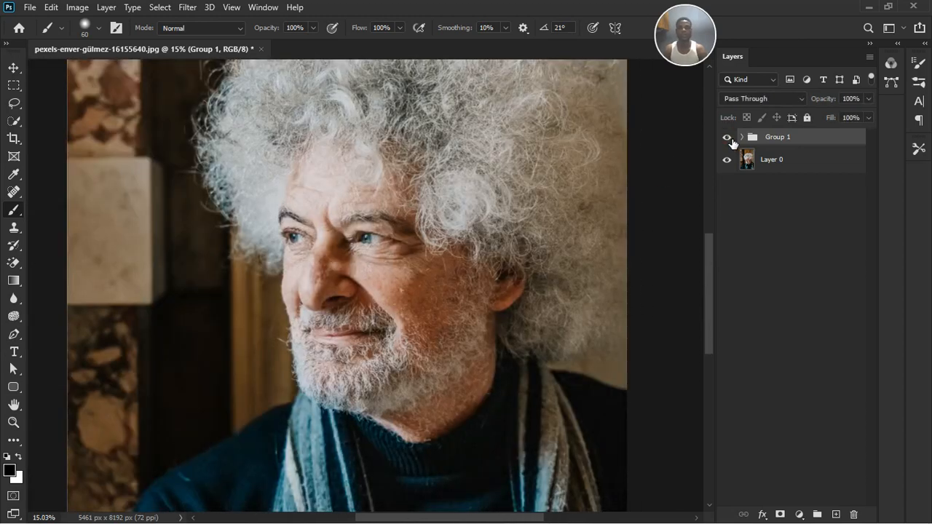
Add a second Black & White adjustment layer with default settings and place it between the group and the photo layer
{"action": "left_click", "coordinate": [800, 514]}
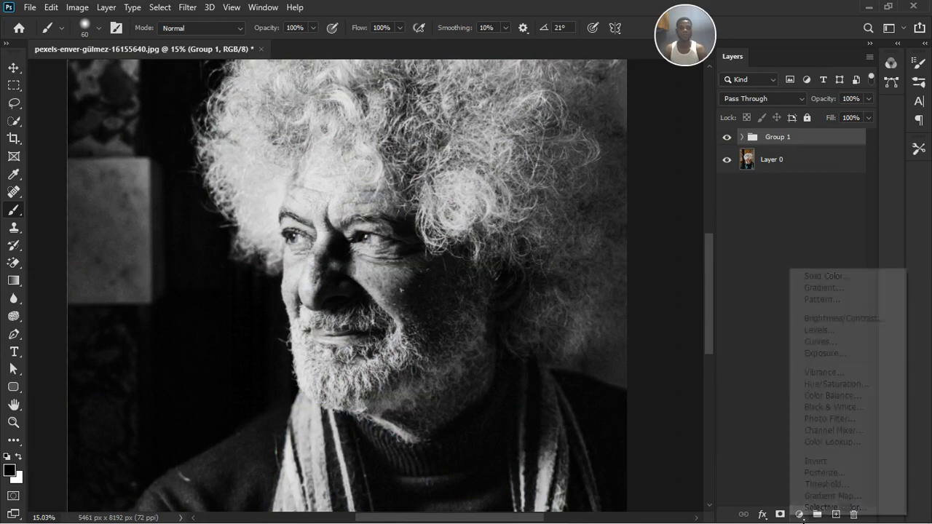
{"action": "left_click", "coordinate": [846, 407]}
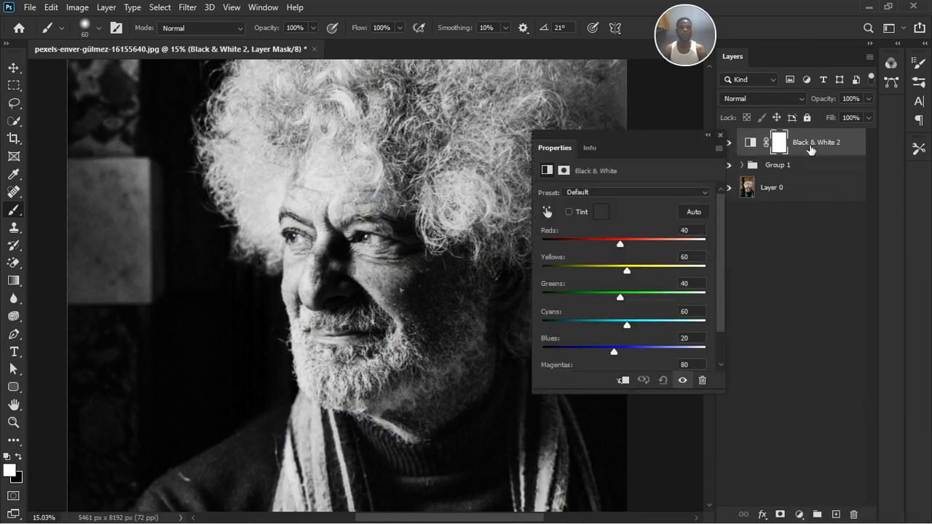
{"action": "left_click_drag", "start_coordinate": [810, 150], "coordinate": [837, 185]}
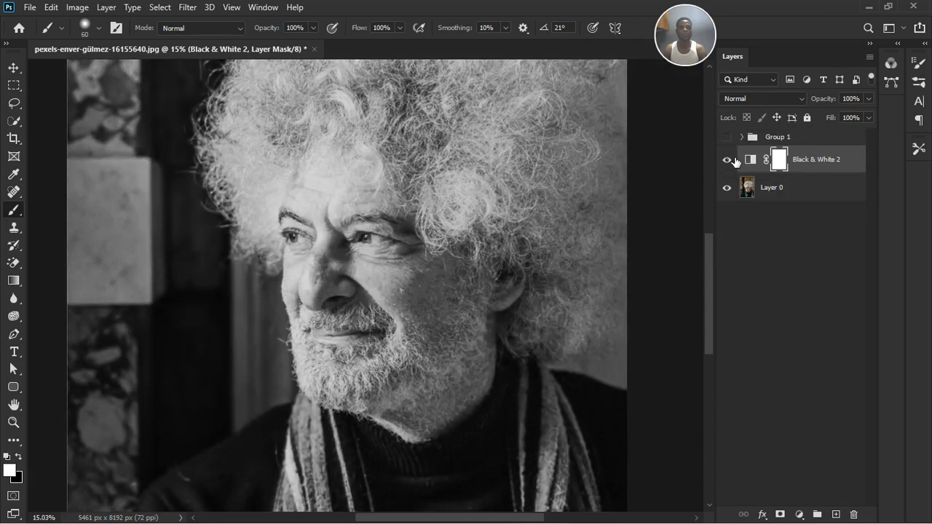
Compare the default Black & White conversion with the grouped edit by alternating their visibility, ending with only the group shown over the photo
{"action": "left_click", "coordinate": [735, 161]}
{"action": "left_click", "coordinate": [735, 140]}
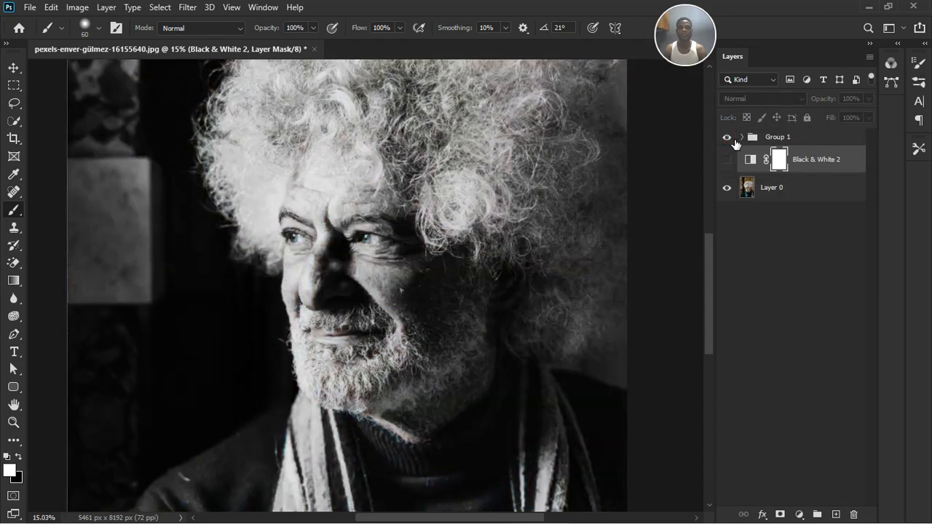
{"action": "left_click", "coordinate": [728, 138]}
{"action": "left_click", "coordinate": [728, 161]}
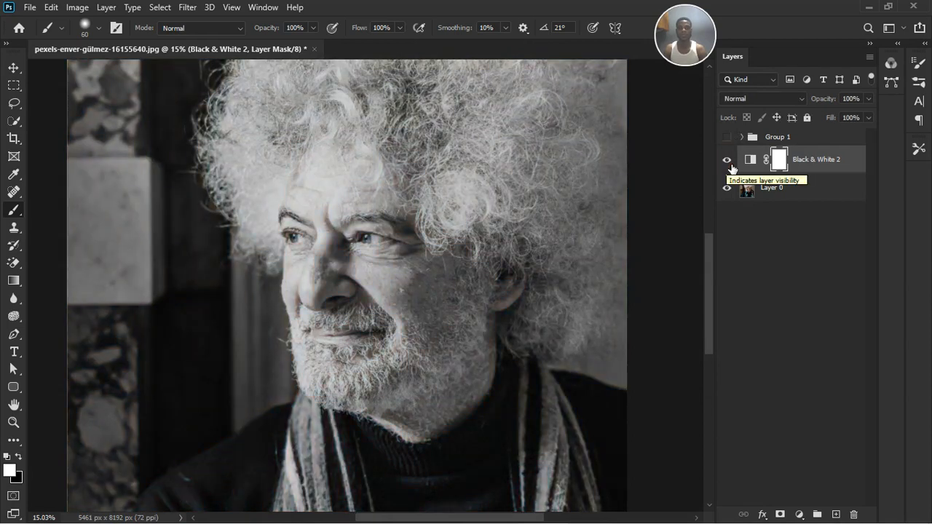
{"action": "left_click", "coordinate": [727, 161]}
{"action": "left_click", "coordinate": [726, 137]}
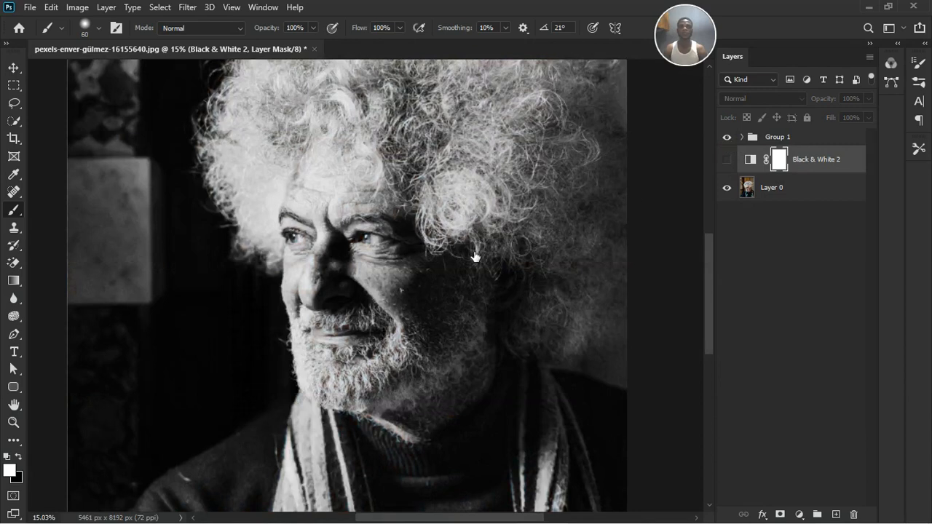
{"action": "scroll", "coordinate": [474, 256], "scroll_direction": "down", "scroll_amount": 4}
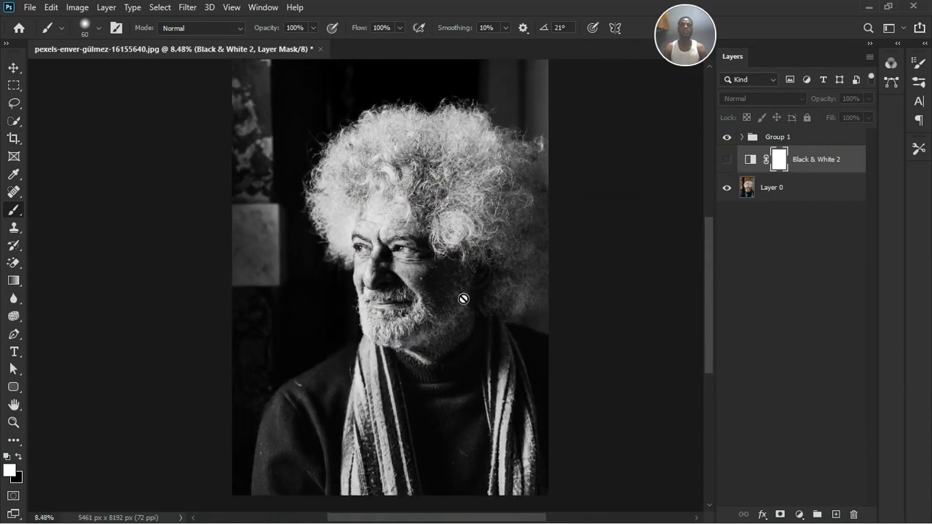